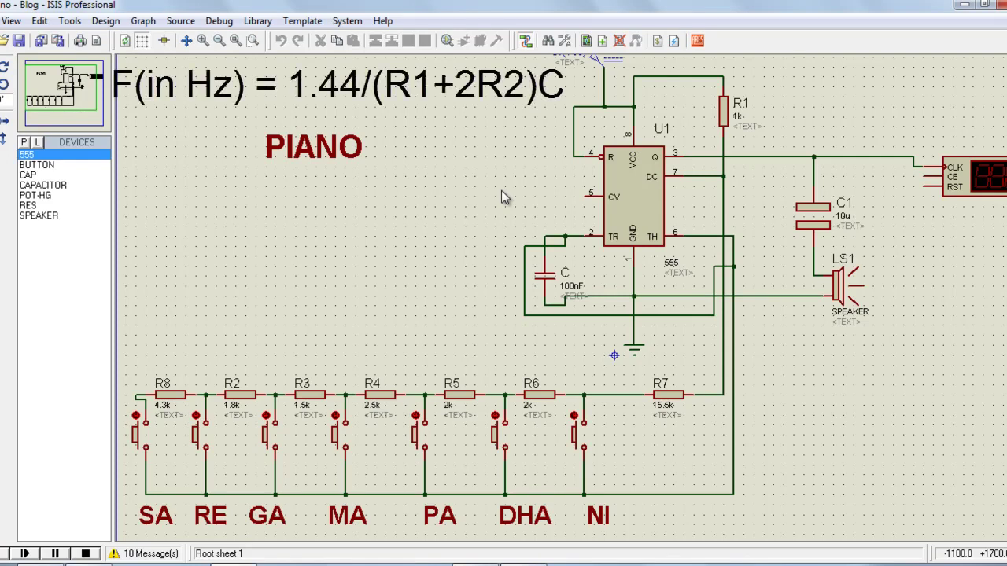
Select and deselect timing capacitor C and resistor R1 to inspect them
left_click(724, 114)
left_click(545, 285)
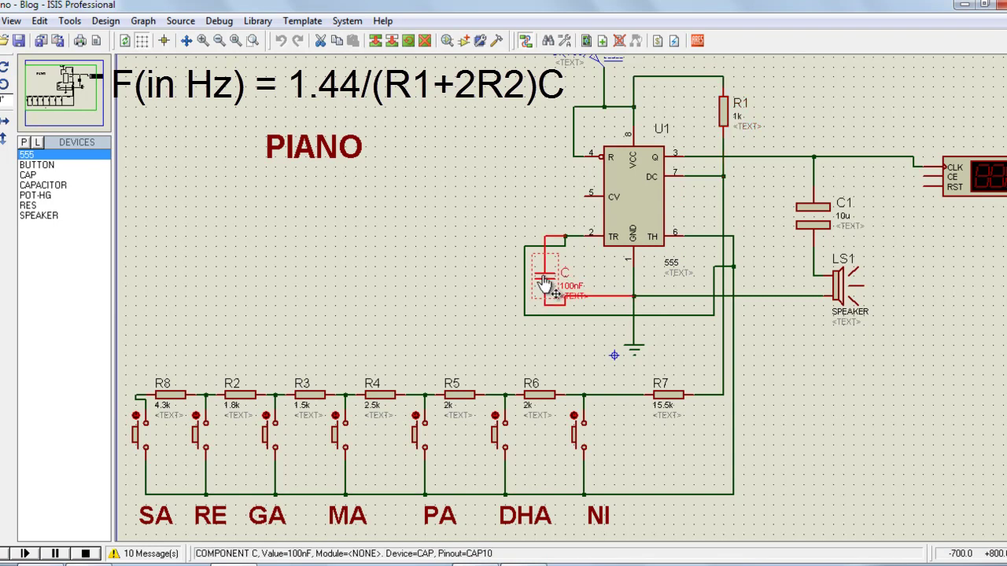
left_click(472, 275)
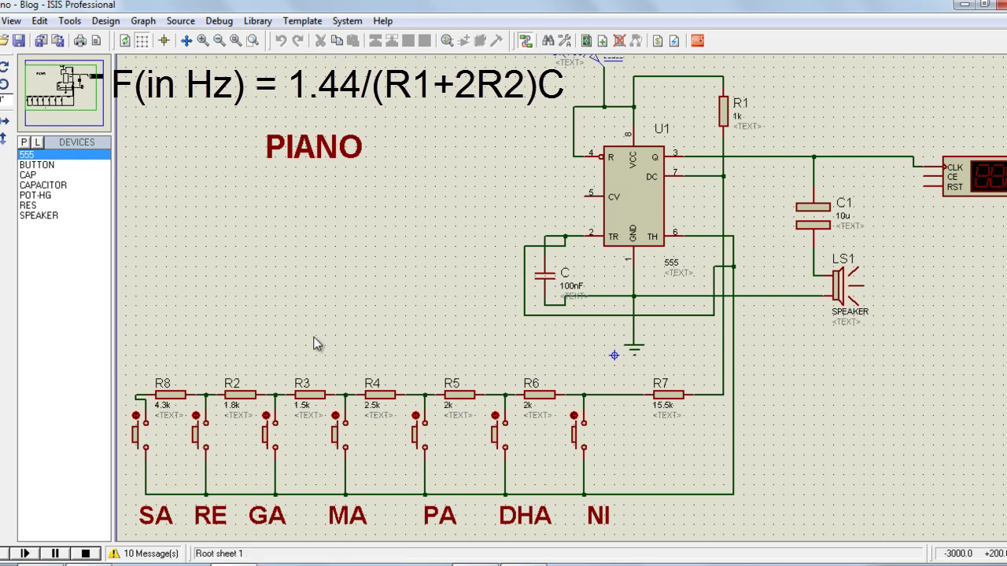
left_click(725, 119)
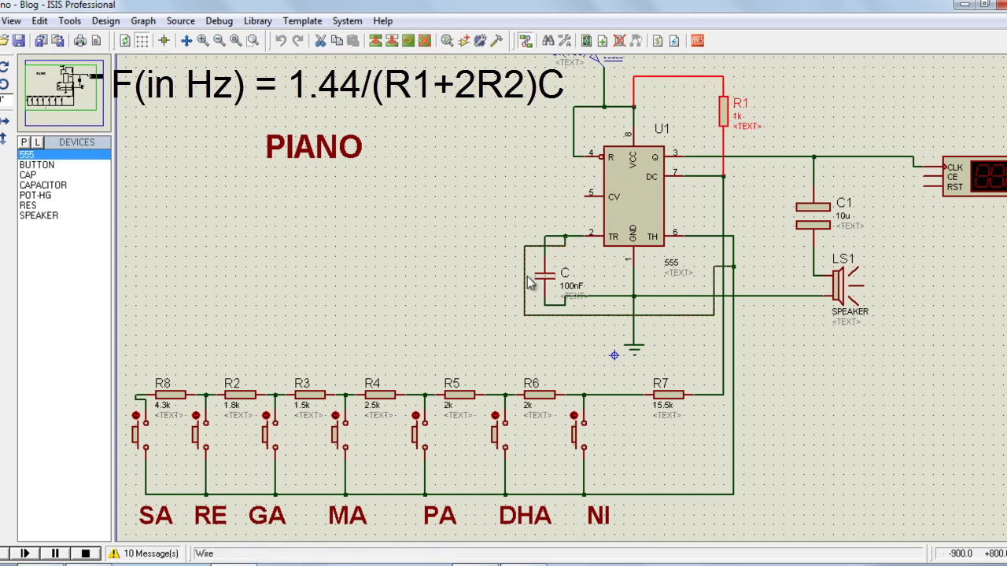
left_click(489, 299)
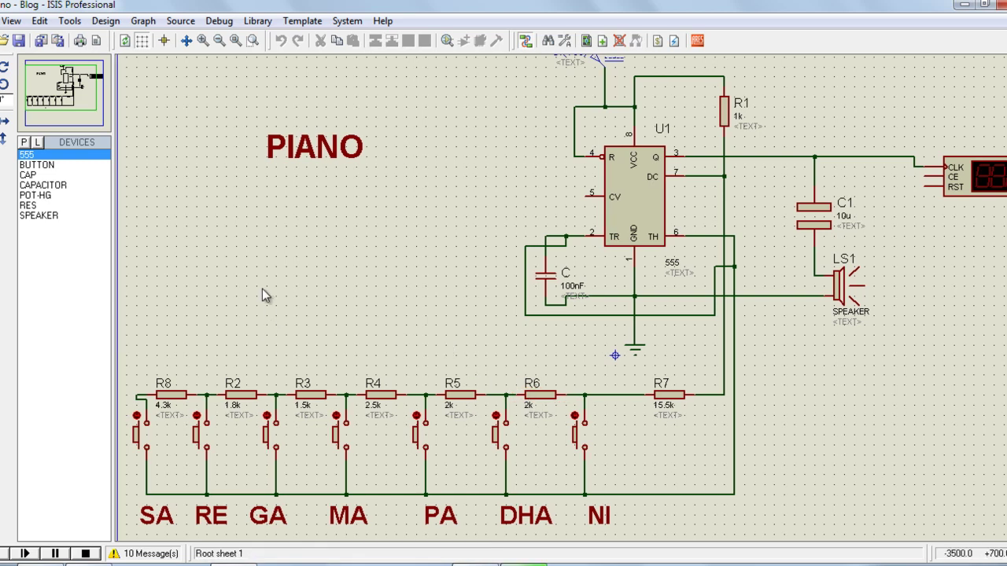
Start the simulation and play the SA, GA, MA, DHA and NI note keys
left_click(25, 554)
left_click(137, 435)
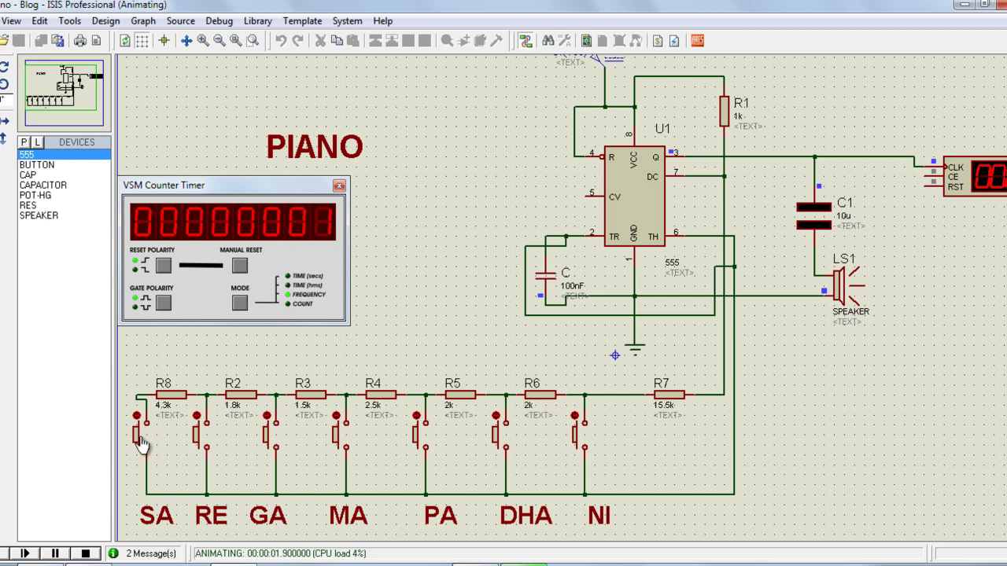
left_click(275, 440)
left_click(342, 438)
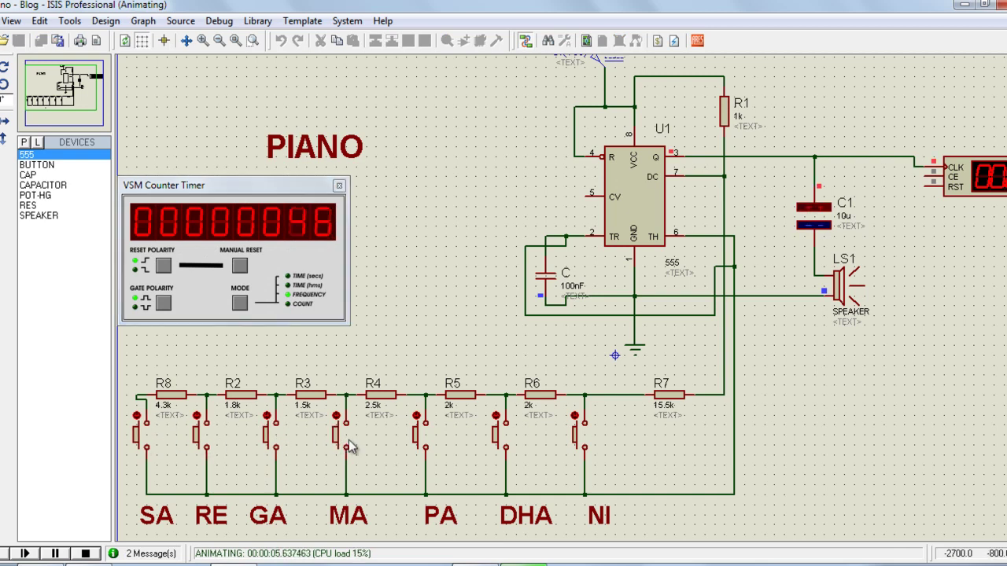
left_click(497, 437)
left_click(578, 437)
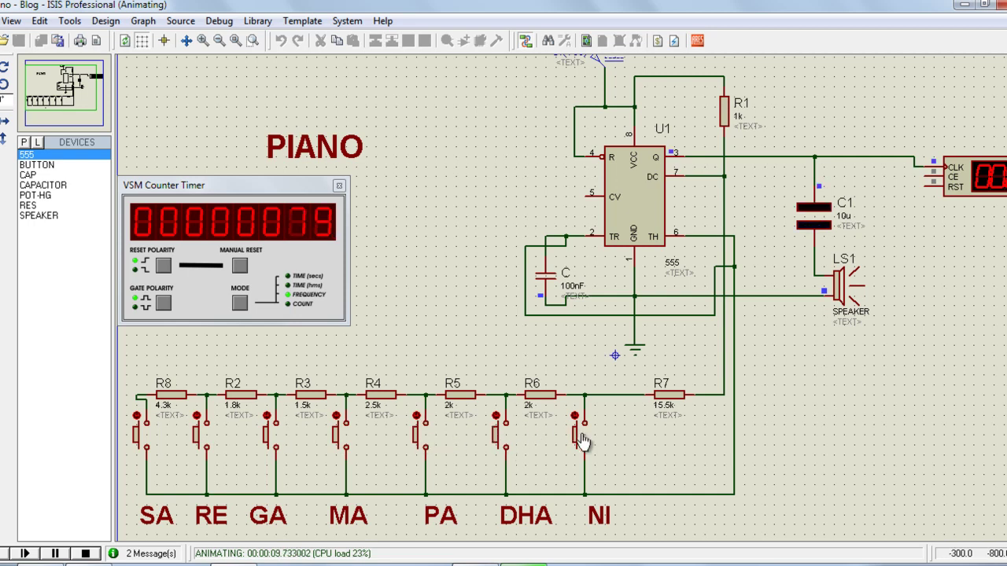
left_click(582, 442)
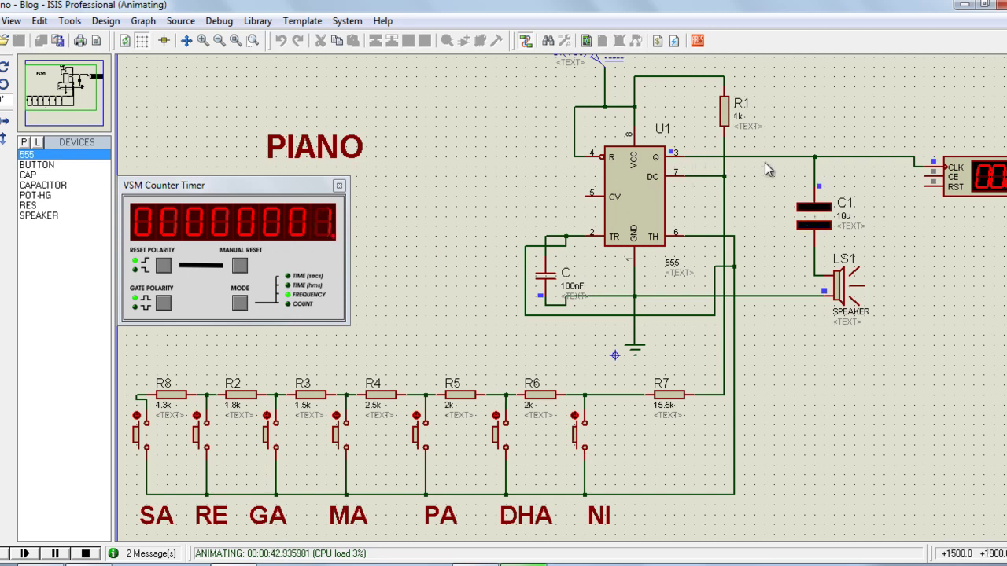
Press NI again, then DHA, with the counter reading 145
left_click(582, 439)
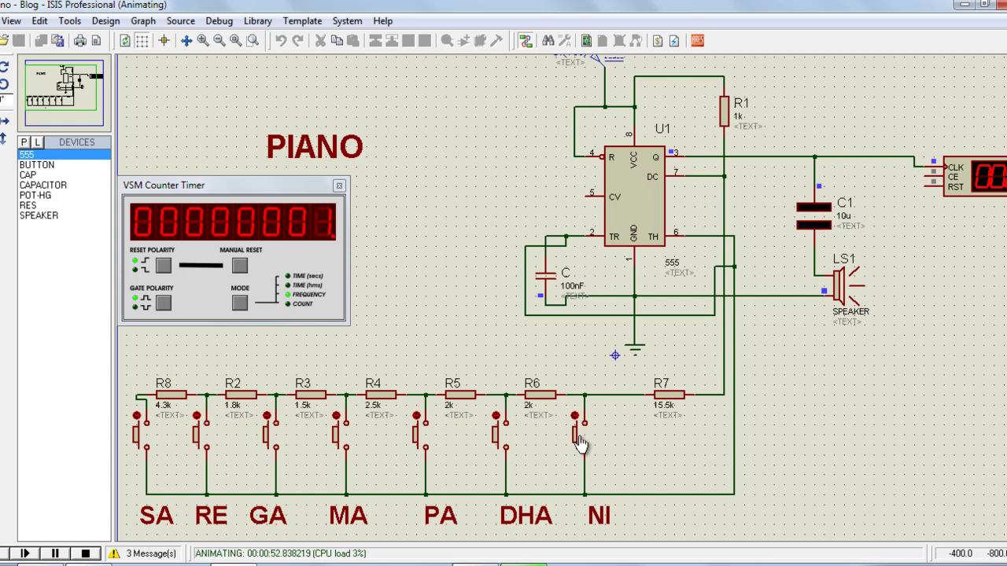
left_click(505, 446)
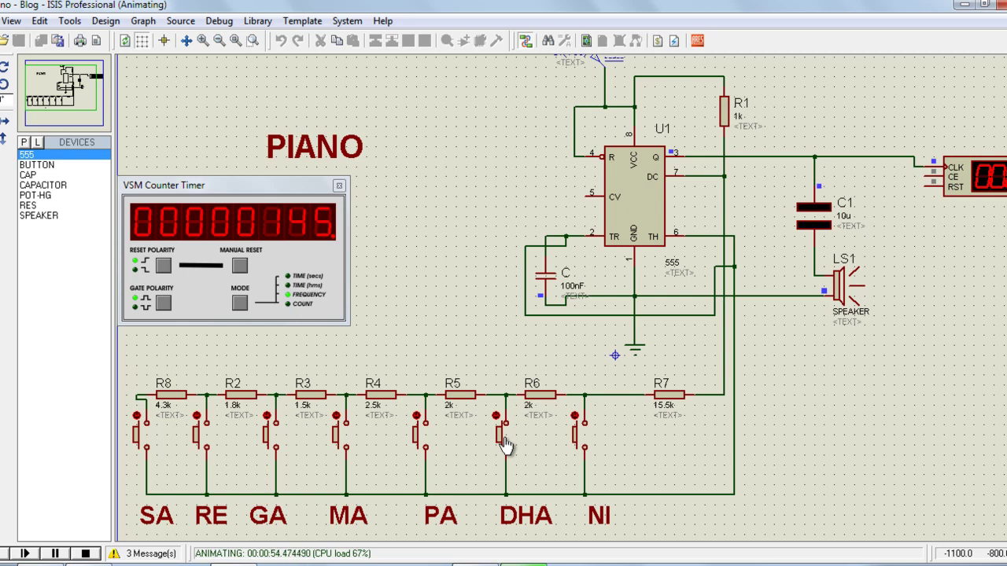